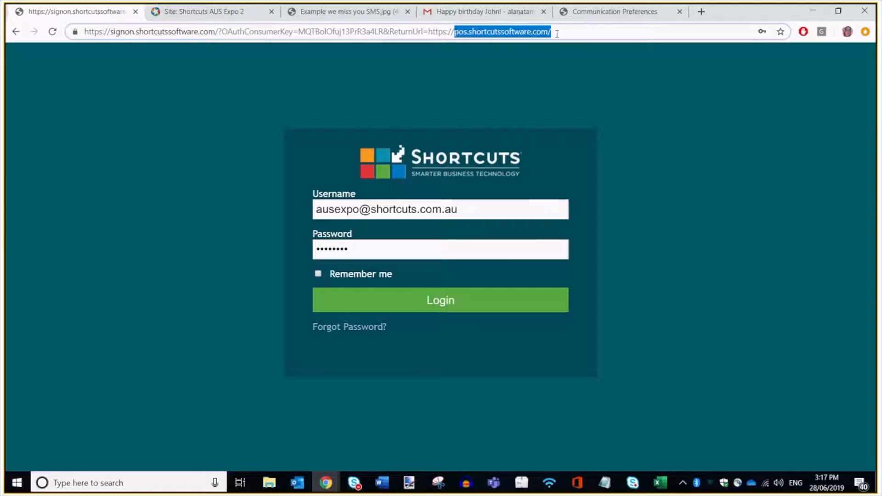
Step: Log in with the prefilled credentials and open the Marketing page from the general settings
{"action": "left_click", "coordinate": [557, 34]}
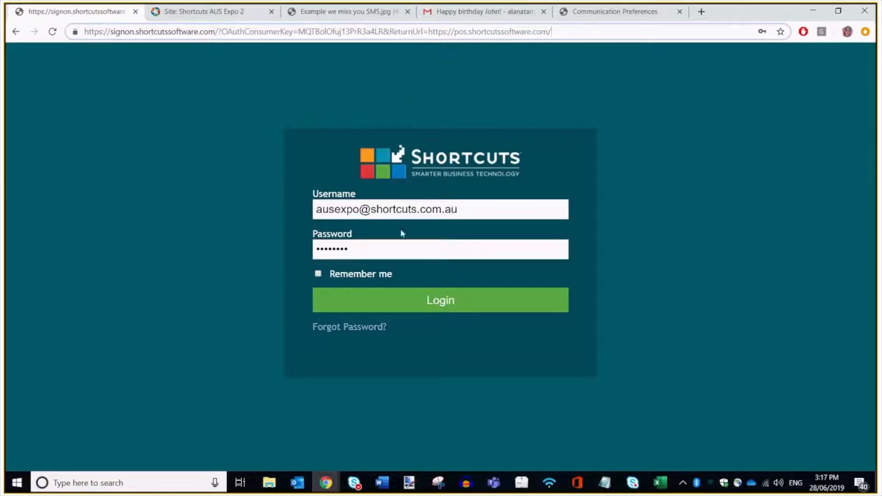
{"action": "left_click", "coordinate": [441, 301]}
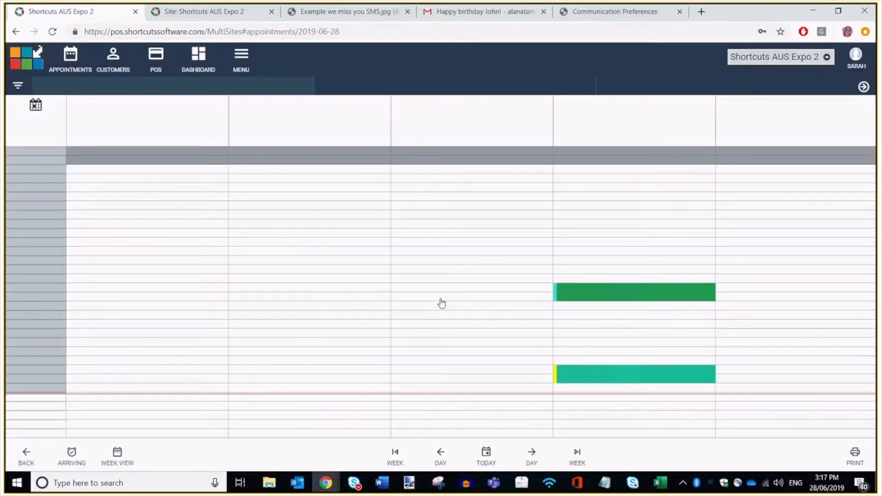
{"action": "left_click", "coordinate": [241, 60]}
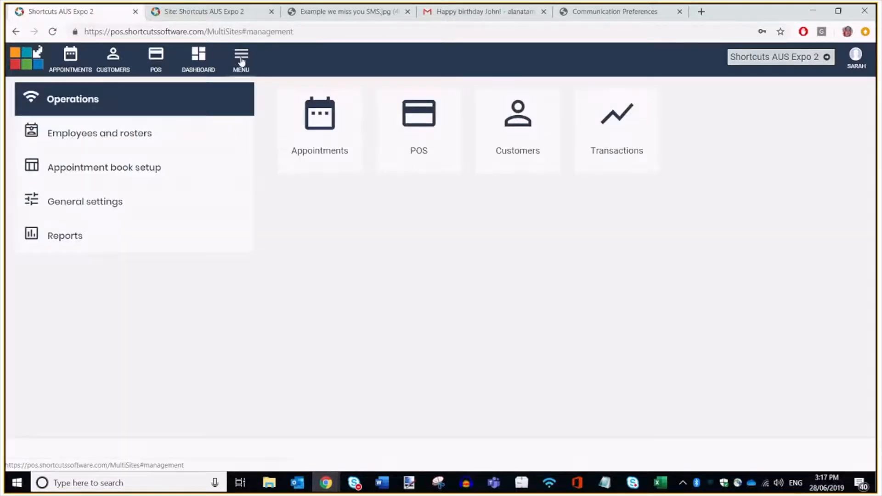
{"action": "left_click", "coordinate": [142, 206]}
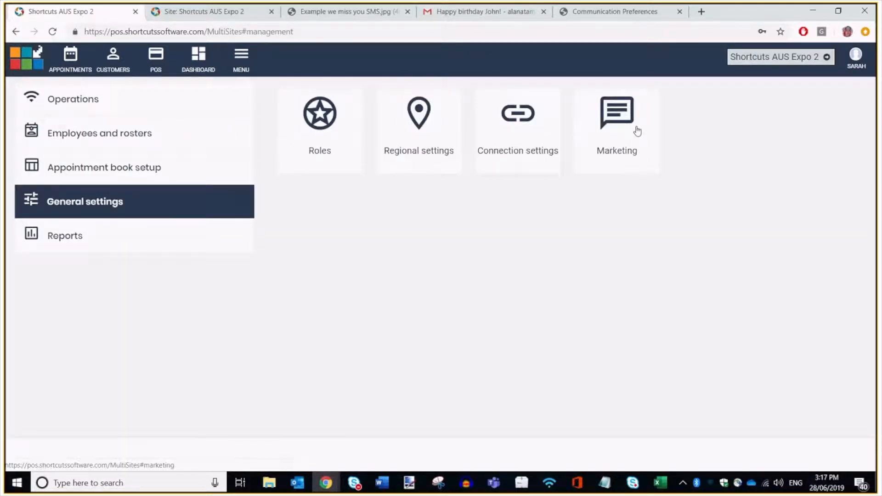
{"action": "left_click", "coordinate": [617, 133]}
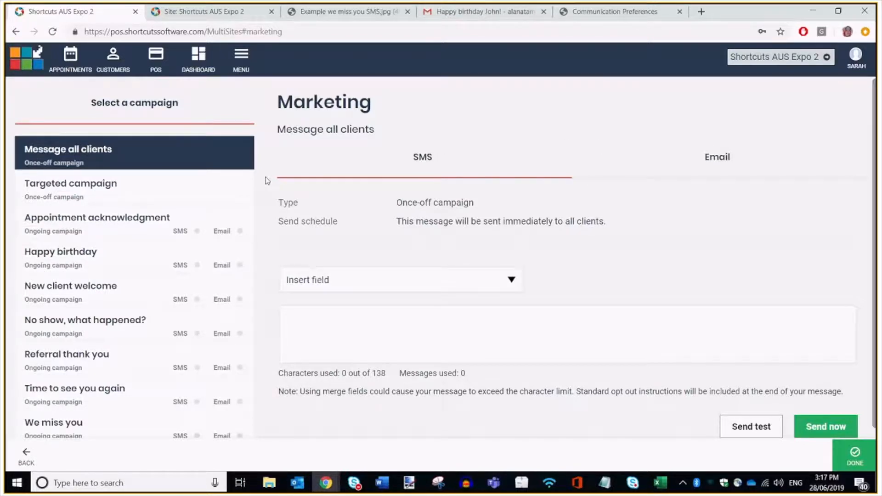
Step: In the Happy birthday SMS campaign, replace the offer placeholder with "10% off all products"
{"action": "left_click", "coordinate": [101, 263]}
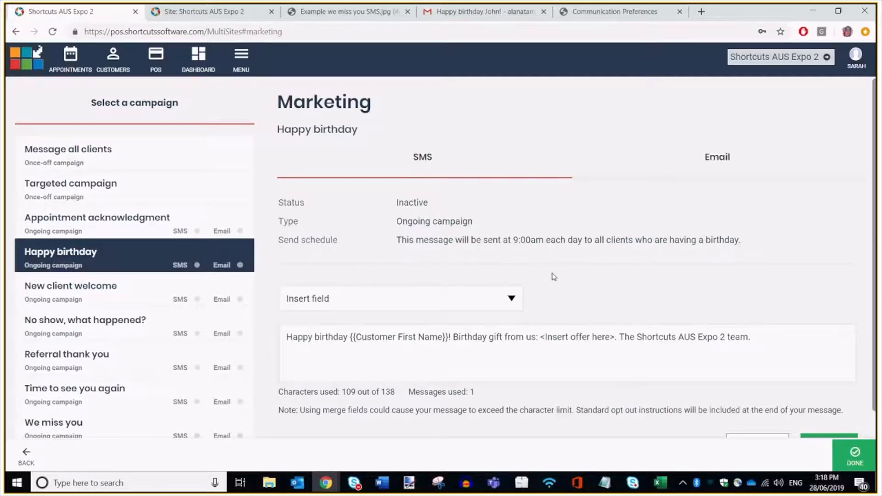
{"action": "scroll", "coordinate": [553, 276], "scroll_direction": "down", "scroll_amount": 1}
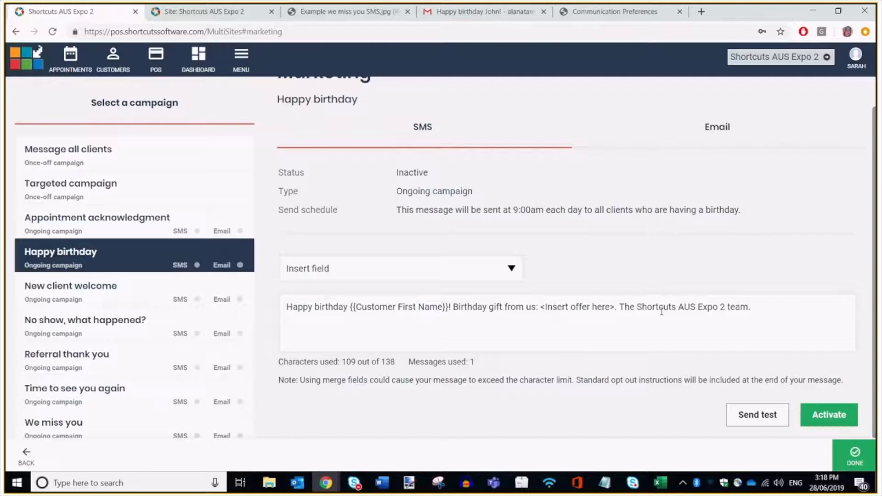
{"action": "left_click_drag", "start_coordinate": [615, 307], "coordinate": [541, 307]}
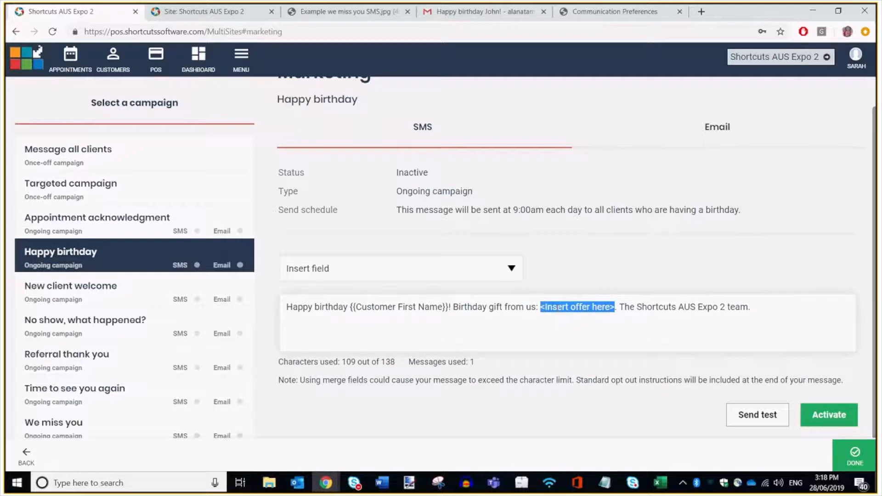
{"action": "type", "text": "10% off all products"}
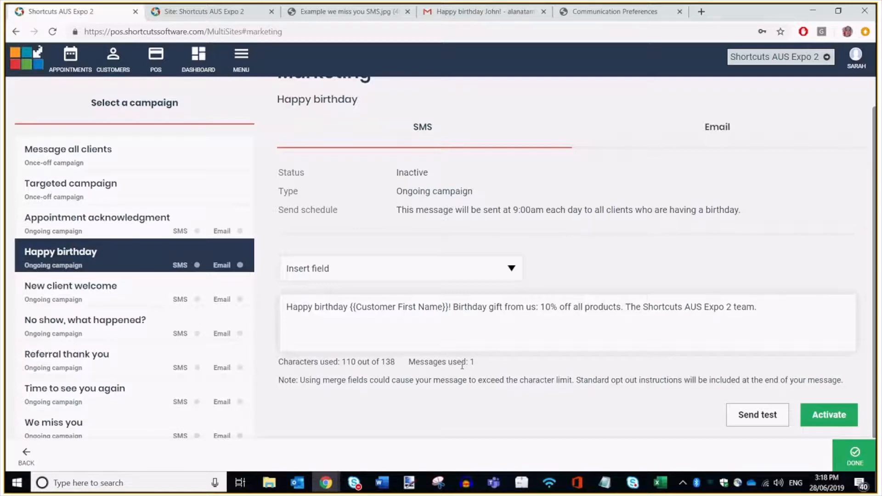
Step: Highlight the Customer First Name field in the birthday SMS and look through the merge fields available for insertion
{"action": "left_click_drag", "start_coordinate": [451, 306], "coordinate": [350, 307]}
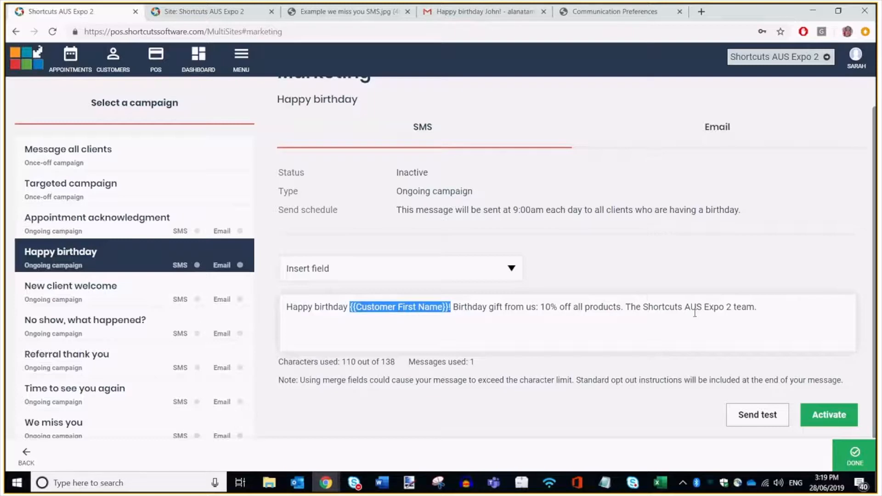
{"action": "left_click", "coordinate": [379, 275]}
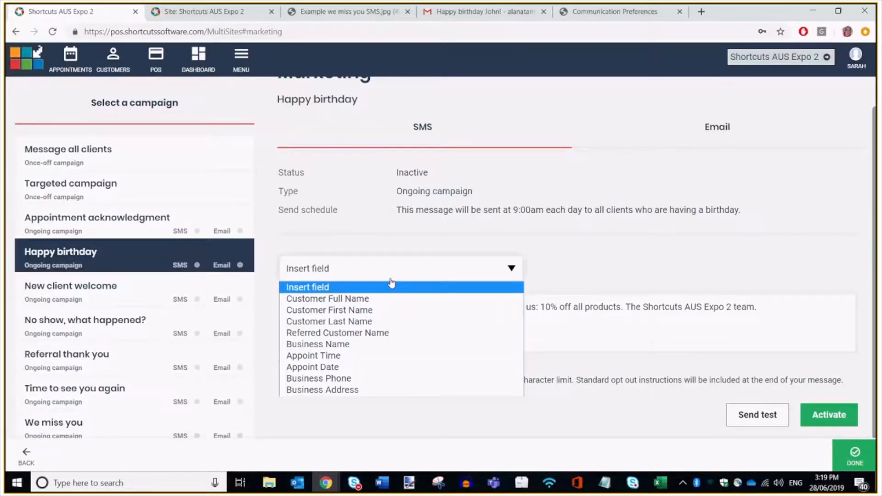
{"action": "left_click", "coordinate": [674, 267]}
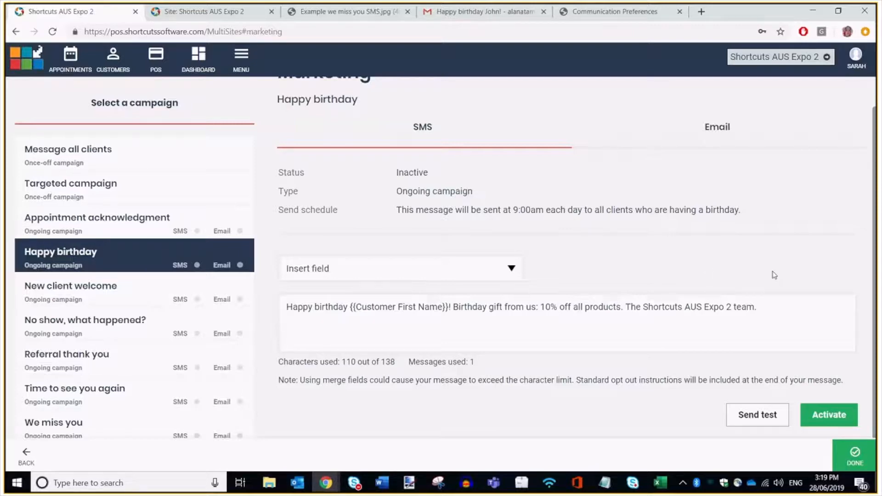
Step: View the test SMS form without sending anything, and activate the Happy birthday SMS campaign
{"action": "left_click", "coordinate": [767, 424]}
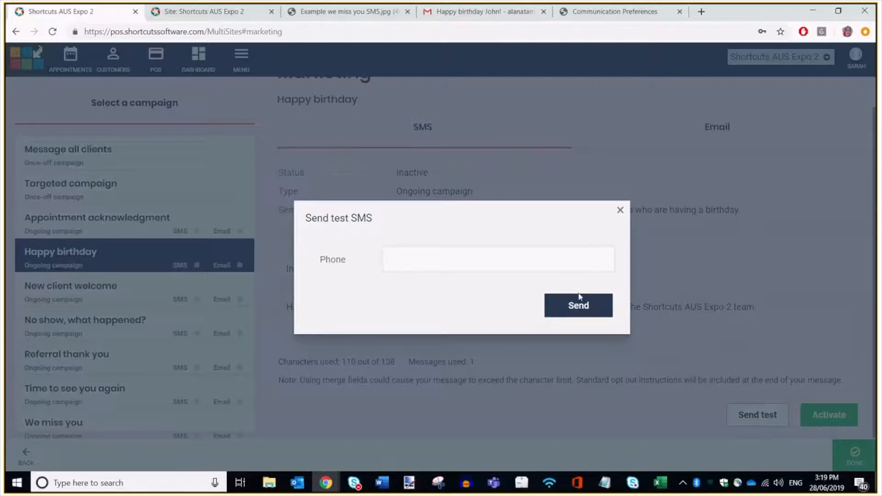
{"action": "left_click", "coordinate": [620, 211]}
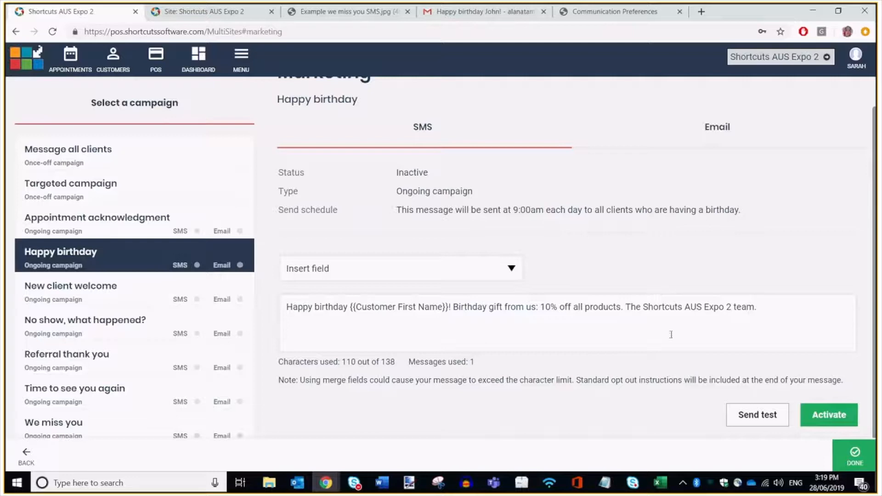
{"action": "left_click", "coordinate": [841, 422]}
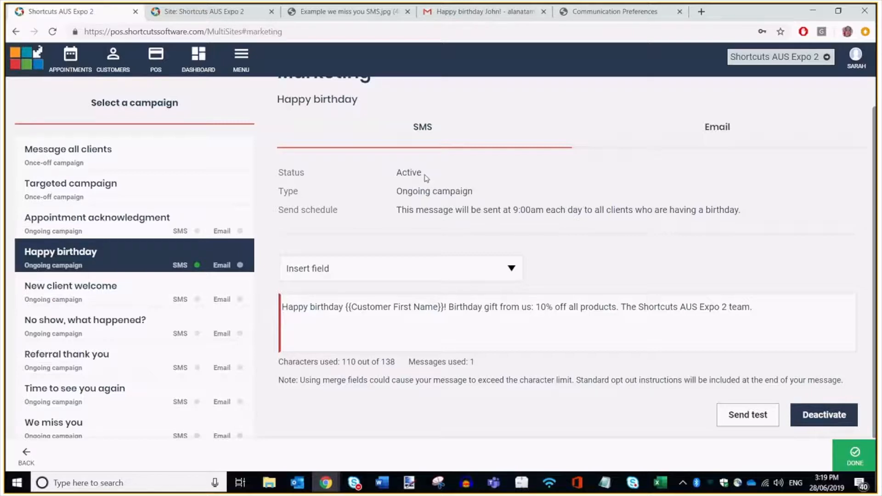
Step: Examine the Happy birthday email template, including its header, subject, body, offer and book button settings
{"action": "left_click", "coordinate": [728, 134]}
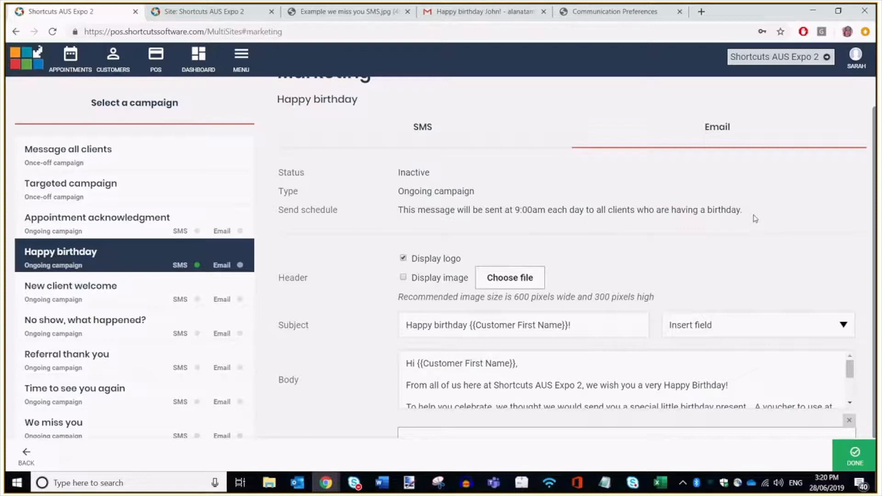
{"action": "scroll", "coordinate": [781, 212], "scroll_direction": "down", "scroll_amount": 5}
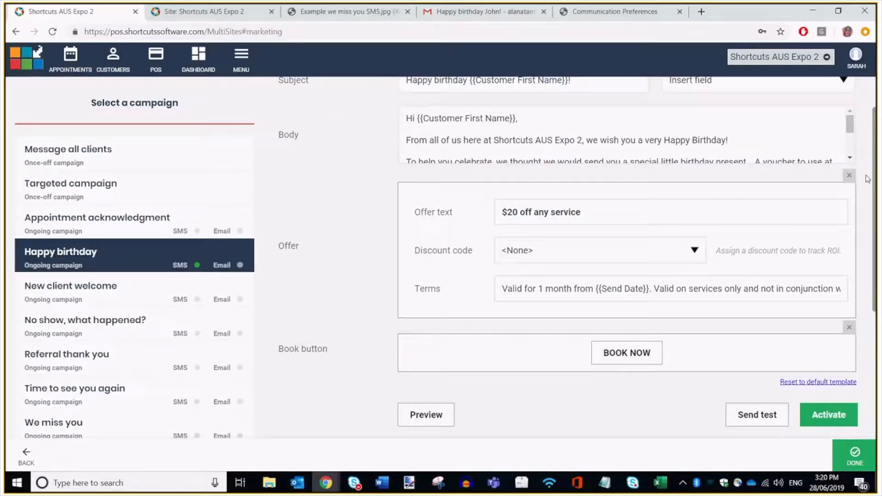
{"action": "scroll", "coordinate": [873, 189], "scroll_direction": "up", "scroll_amount": 5}
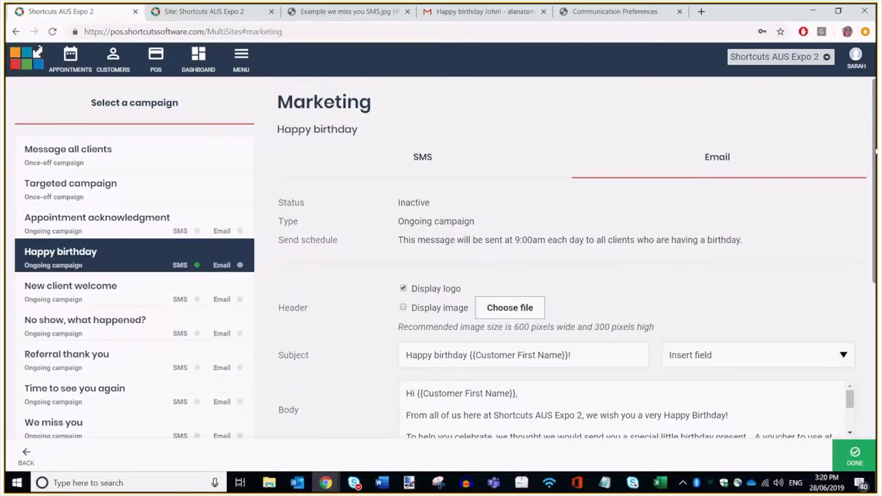
{"action": "scroll", "coordinate": [602, 163], "scroll_direction": "down", "scroll_amount": 2}
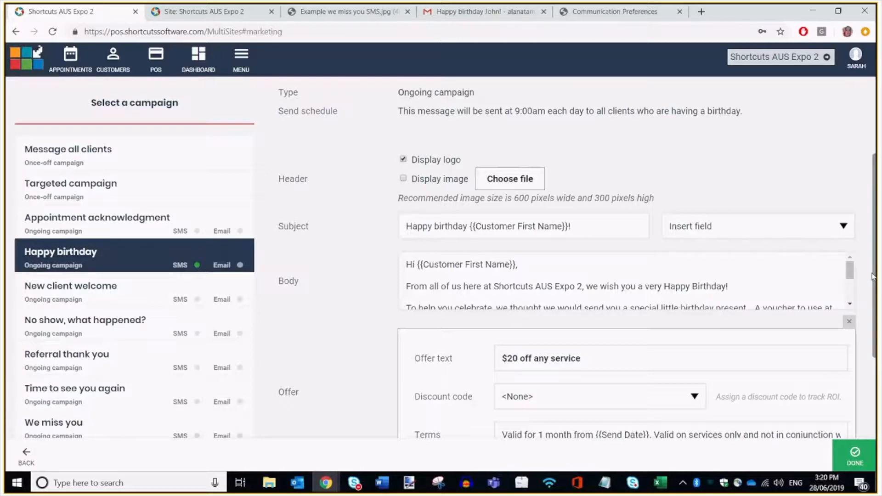
{"action": "scroll", "coordinate": [873, 275], "scroll_direction": "down", "scroll_amount": 2}
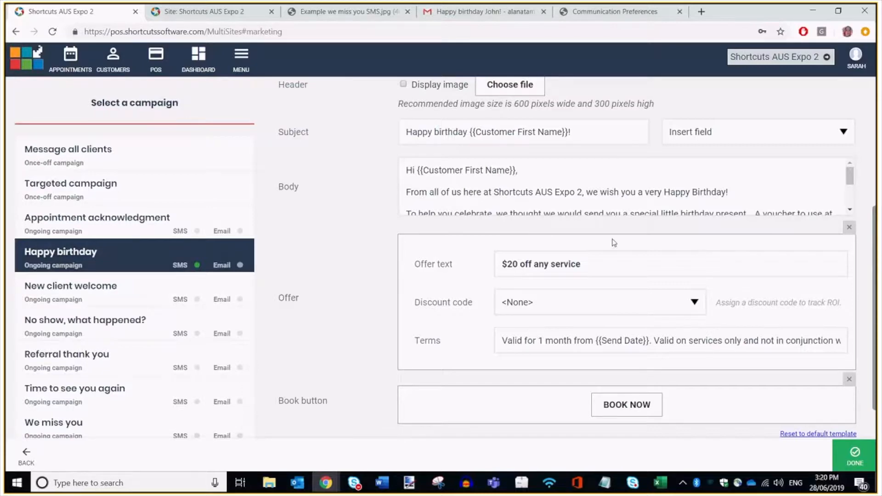
Step: Look through the discount codes available for the birthday email's offer without choosing one
{"action": "left_click", "coordinate": [605, 260]}
{"action": "left_click", "coordinate": [674, 304]}
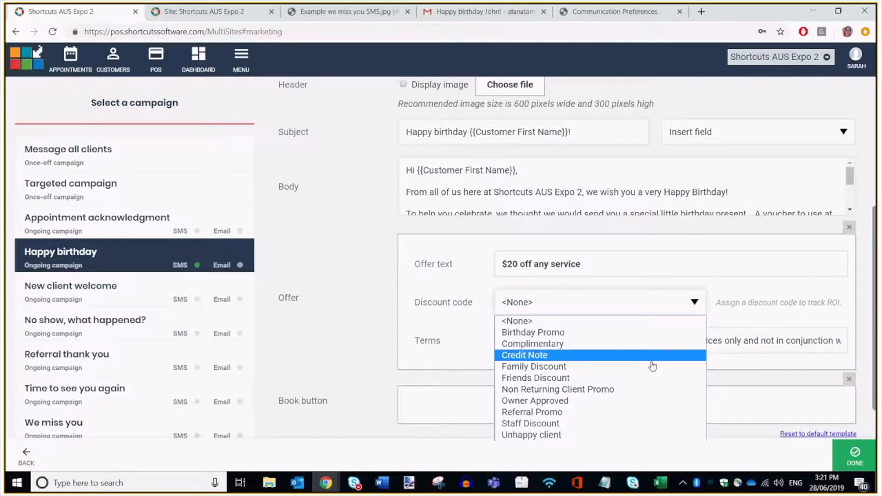
{"action": "left_click", "coordinate": [810, 298]}
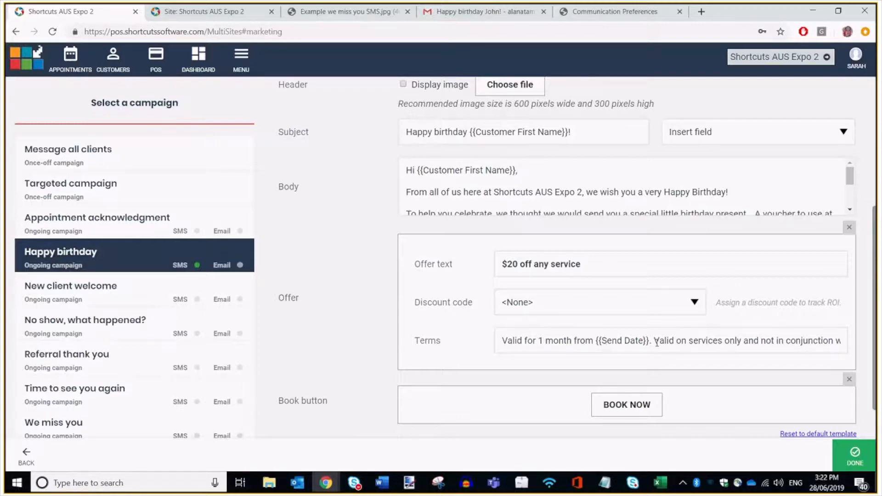
Step: Remove the Book Now button from the birthday email template and add it back
{"action": "scroll", "coordinate": [874, 364], "scroll_direction": "down", "scroll_amount": 1}
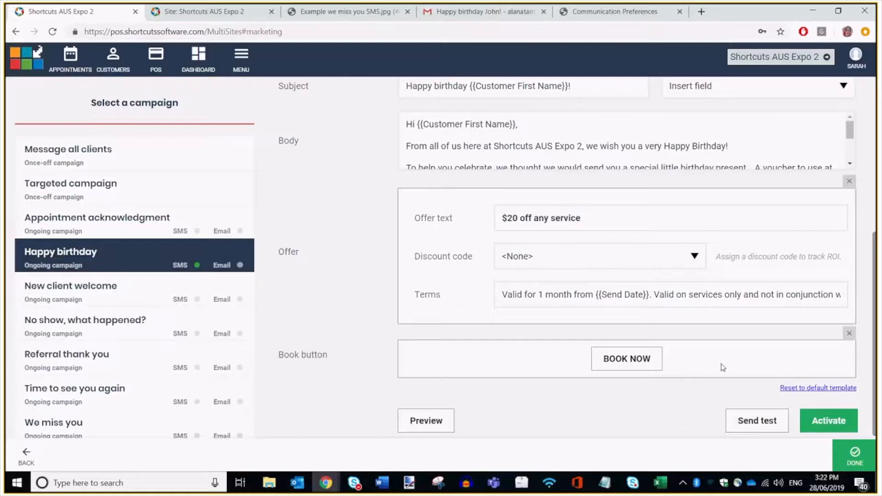
{"action": "left_click", "coordinate": [849, 334]}
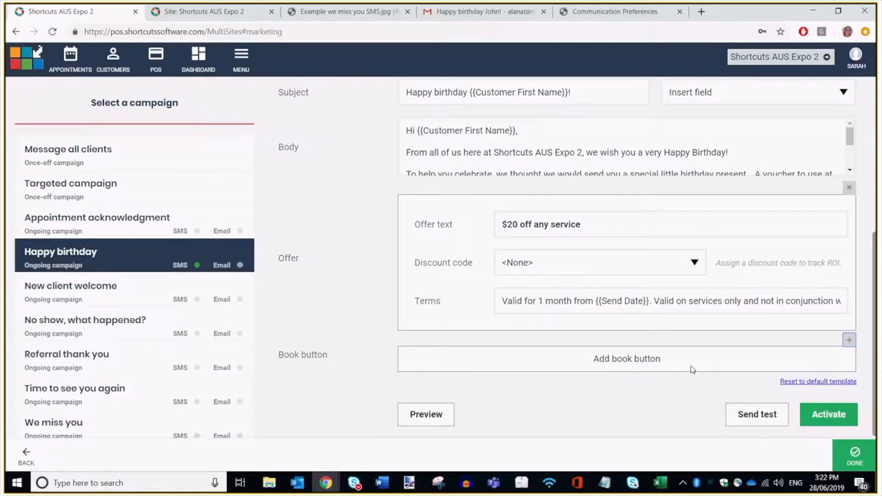
{"action": "left_click", "coordinate": [850, 342]}
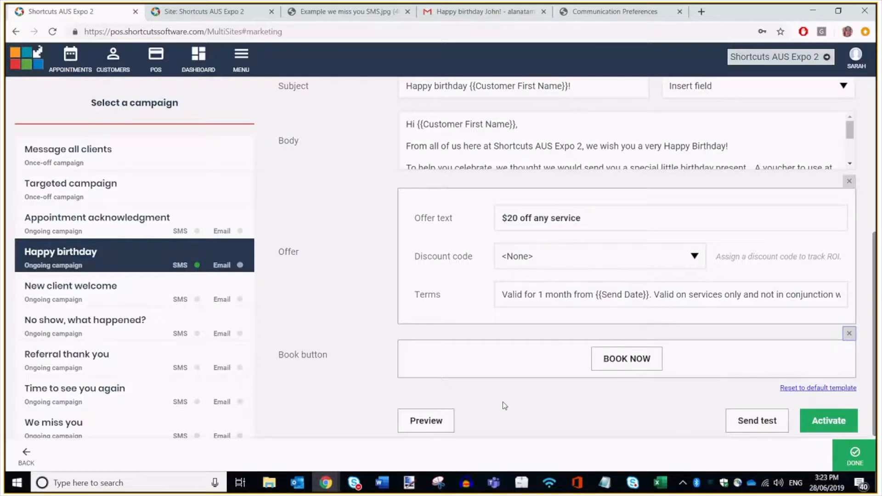
Step: Preview the birthday email and check the logo and social media links in the Shortcuts console's site settings, returning to close the preview
{"action": "left_click", "coordinate": [433, 431]}
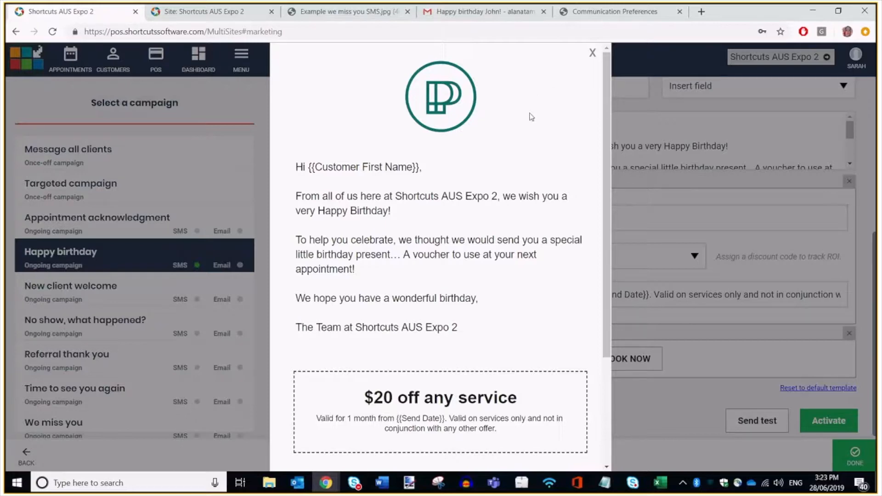
{"action": "left_click_drag", "start_coordinate": [606, 280], "coordinate": [606, 376]}
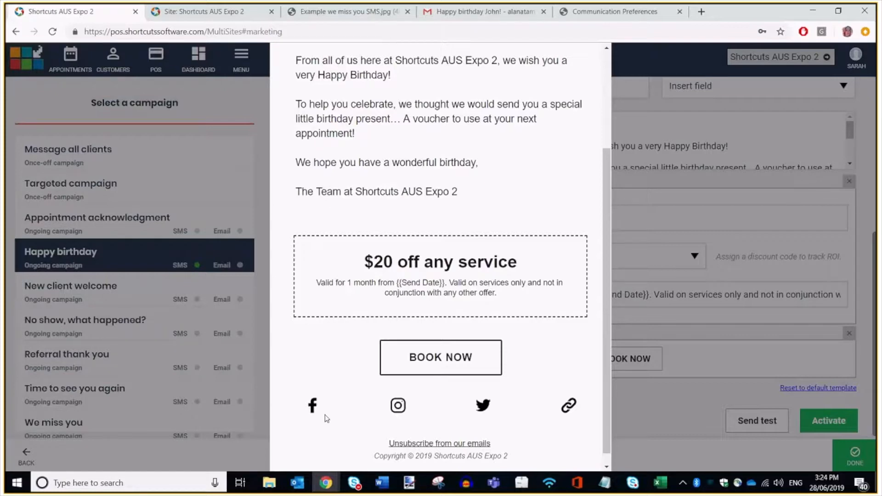
{"action": "left_click", "coordinate": [230, 11]}
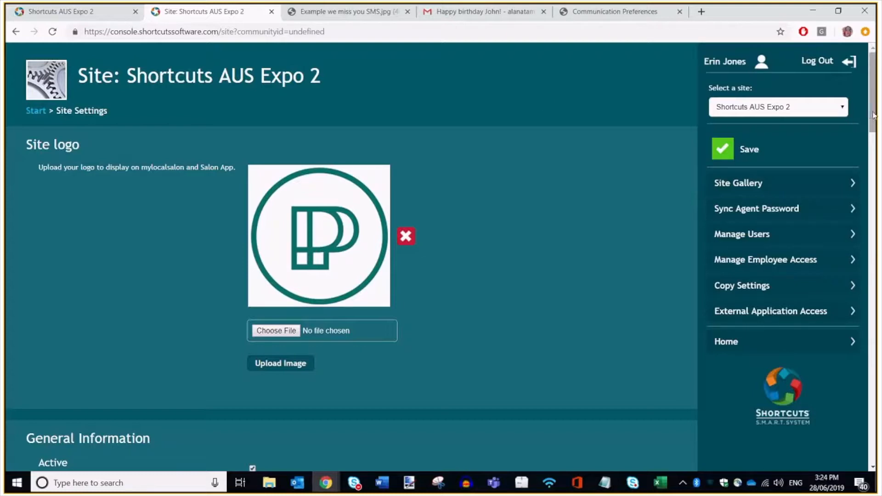
{"action": "left_click_drag", "start_coordinate": [873, 115], "coordinate": [871, 257]}
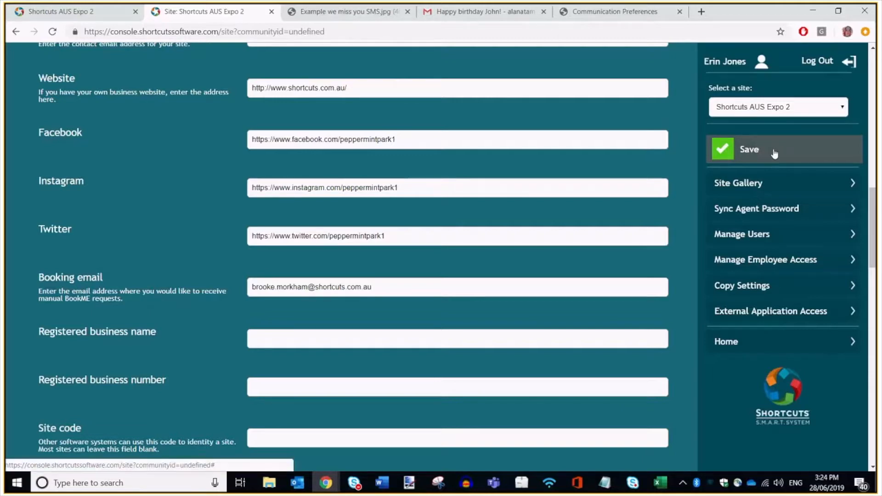
{"action": "left_click", "coordinate": [82, 11]}
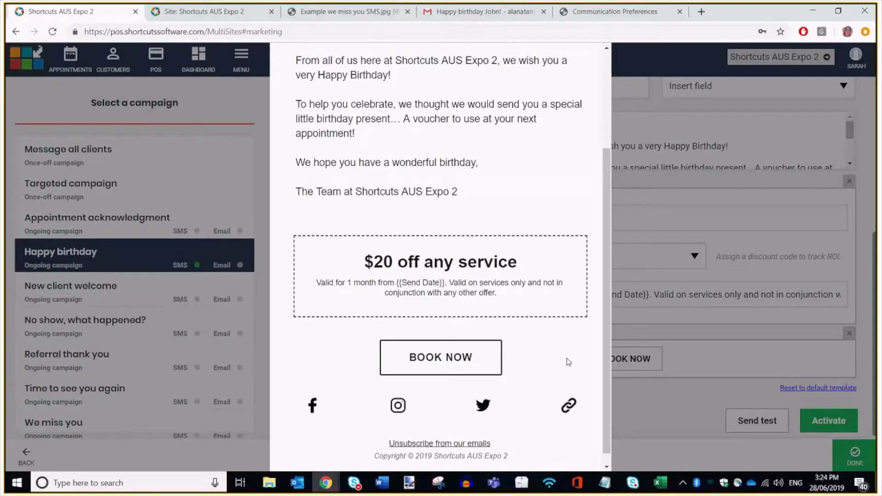
{"action": "scroll", "coordinate": [558, 172], "scroll_direction": "up", "scroll_amount": 3}
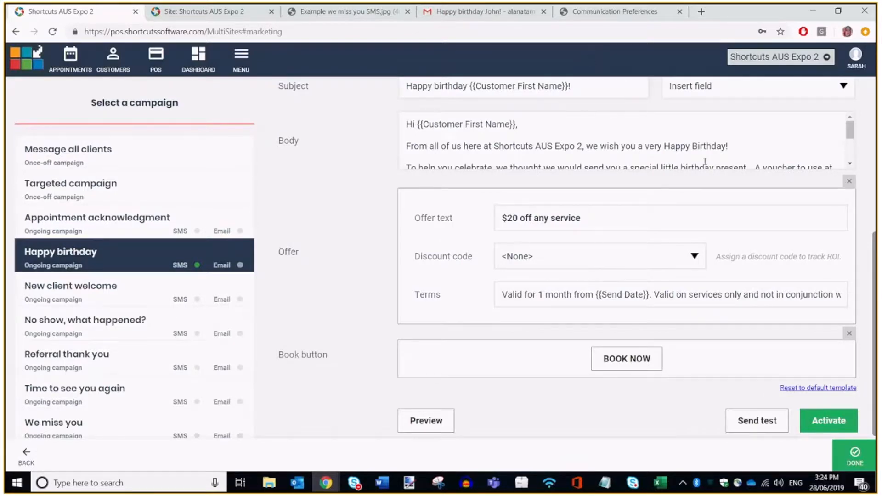
Step: View the test email form without sending anything, and activate the Happy birthday email campaign
{"action": "left_click", "coordinate": [746, 424]}
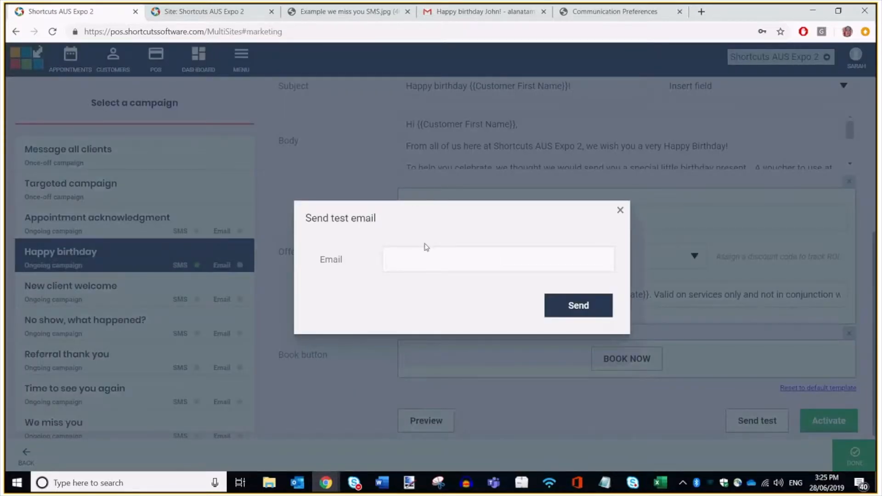
{"action": "left_click", "coordinate": [621, 210]}
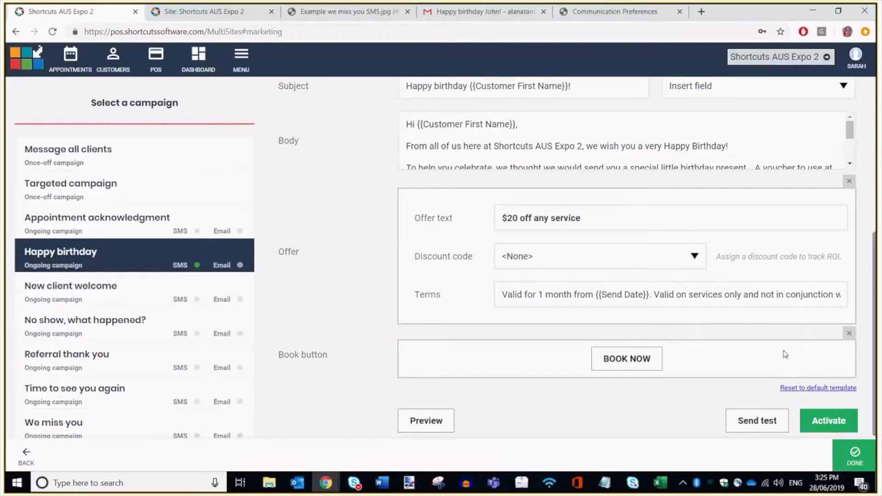
{"action": "left_click", "coordinate": [832, 427]}
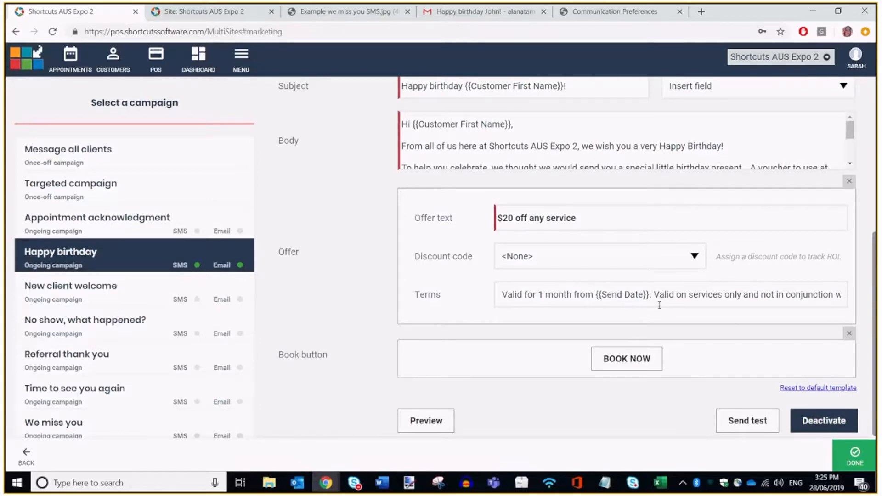
{"action": "scroll", "coordinate": [659, 305], "scroll_direction": "up", "scroll_amount": 3}
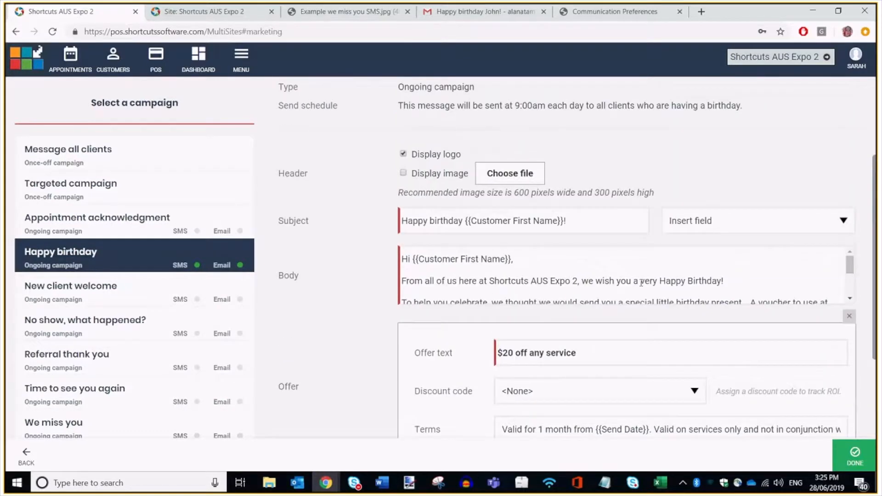
Step: Start the SMS of the Message all clients campaign with "Hi" followed by the Customer First Name merge field
{"action": "scroll", "coordinate": [642, 282], "scroll_direction": "up", "scroll_amount": 1}
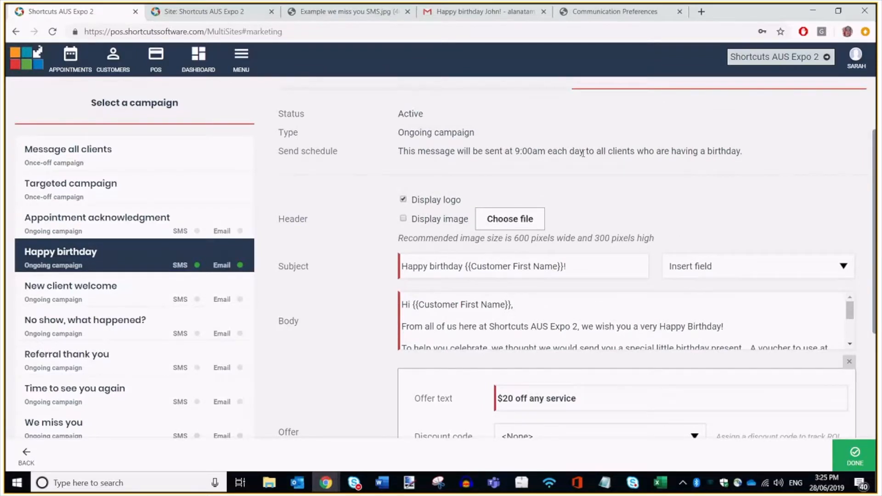
{"action": "scroll", "coordinate": [584, 156], "scroll_direction": "up", "scroll_amount": 1}
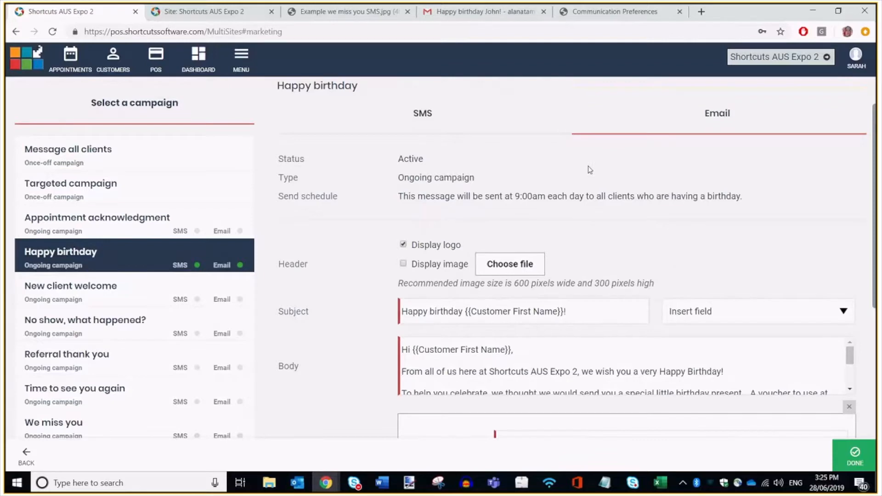
{"action": "scroll", "coordinate": [588, 166], "scroll_direction": "up", "scroll_amount": 1}
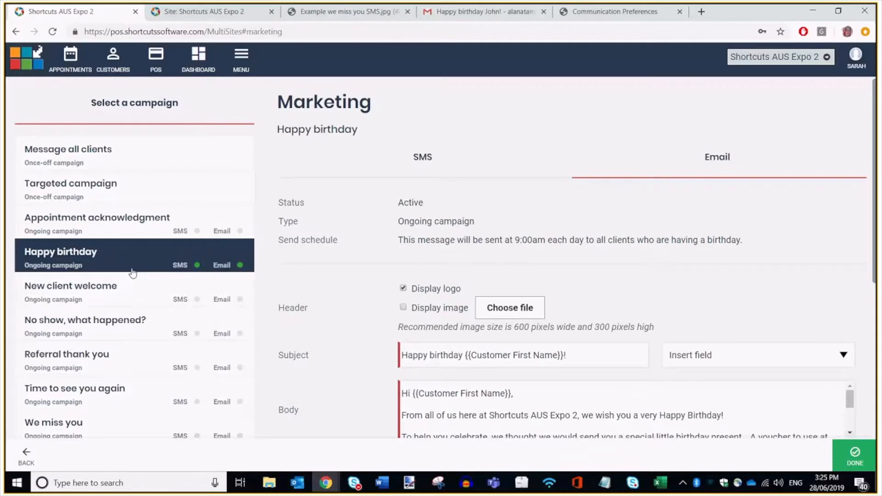
{"action": "left_click", "coordinate": [141, 163]}
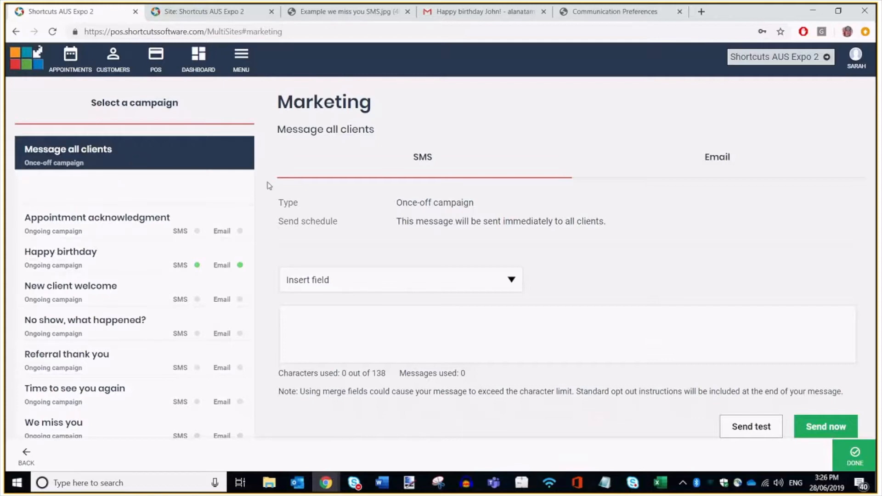
{"action": "left_click", "coordinate": [401, 320]}
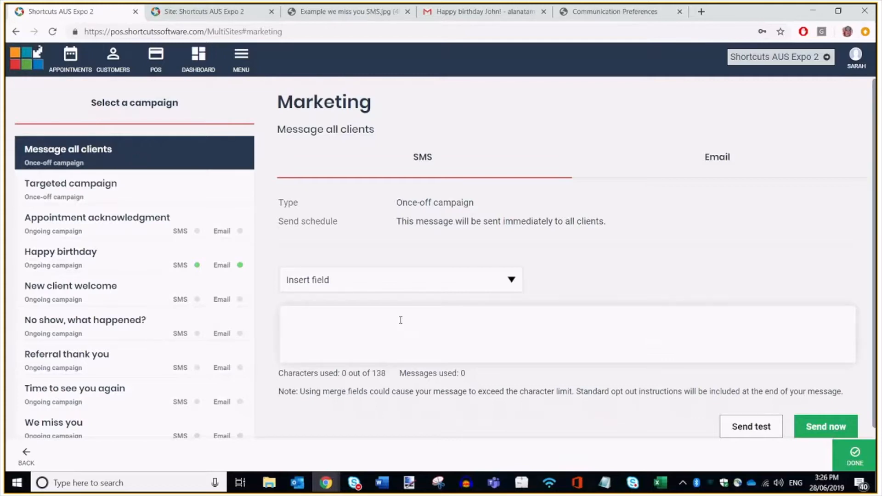
{"action": "type", "text": "Hi"}
{"action": "left_click", "coordinate": [395, 281]}
{"action": "left_click", "coordinate": [410, 324]}
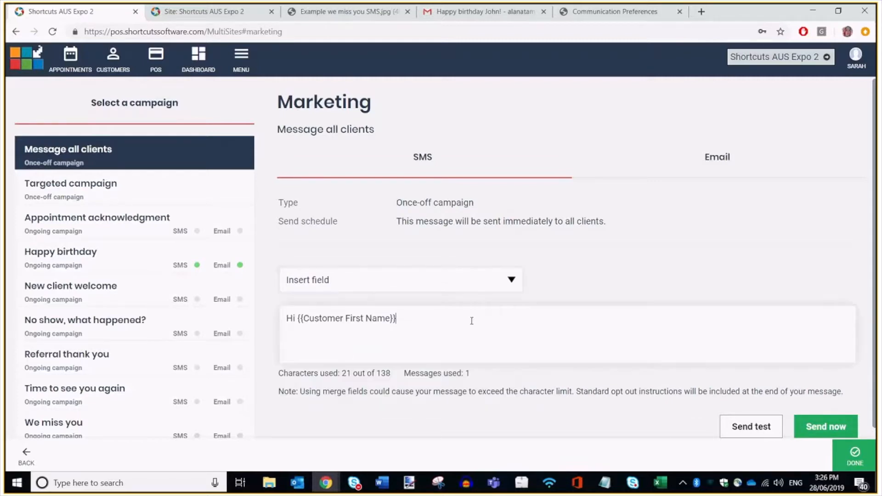
Step: Continue the SMS with ", we are having a 40% off all hair care products this Saturday! Come see us at" and insert the site name
{"action": "type", "text": ", we are having a 40% off all hair care products this Saturday! Come see us at"}
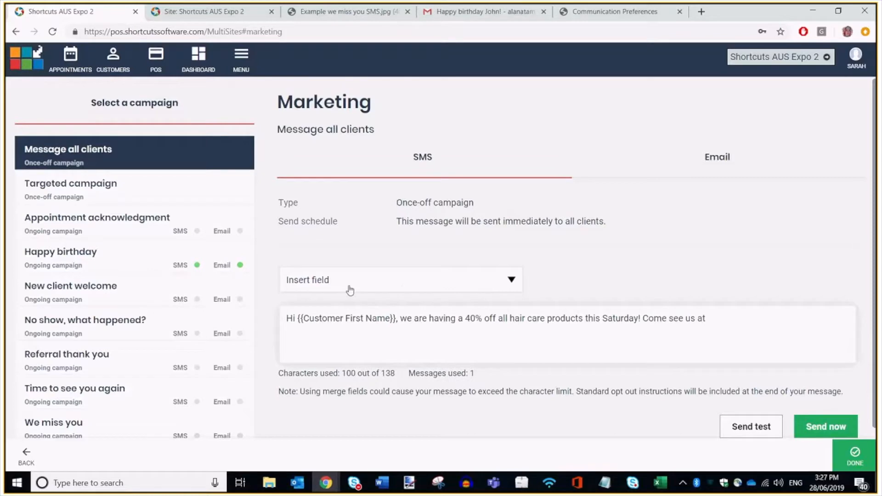
{"action": "left_click", "coordinate": [351, 290]}
{"action": "left_click", "coordinate": [358, 342]}
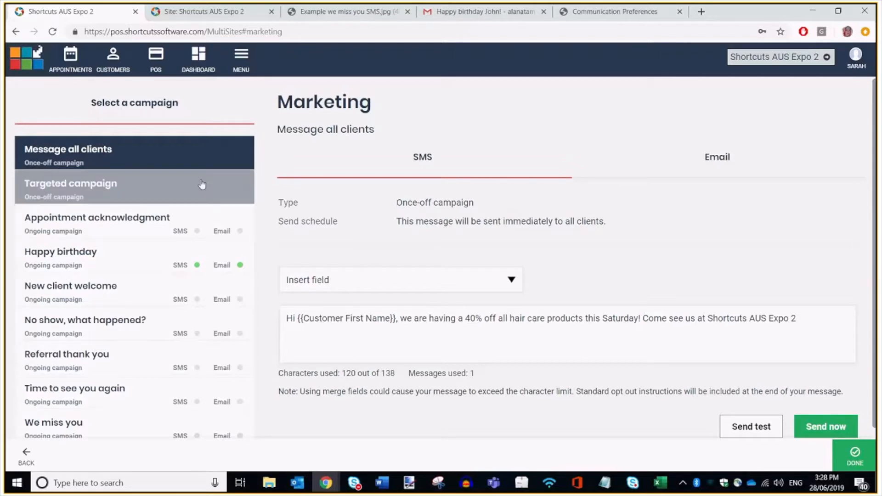
Step: Upload Client List 28-06-2019 from the SHORTCUTS MARKETING folder as the recipient list of the Targeted campaign SMS
{"action": "left_click", "coordinate": [97, 188]}
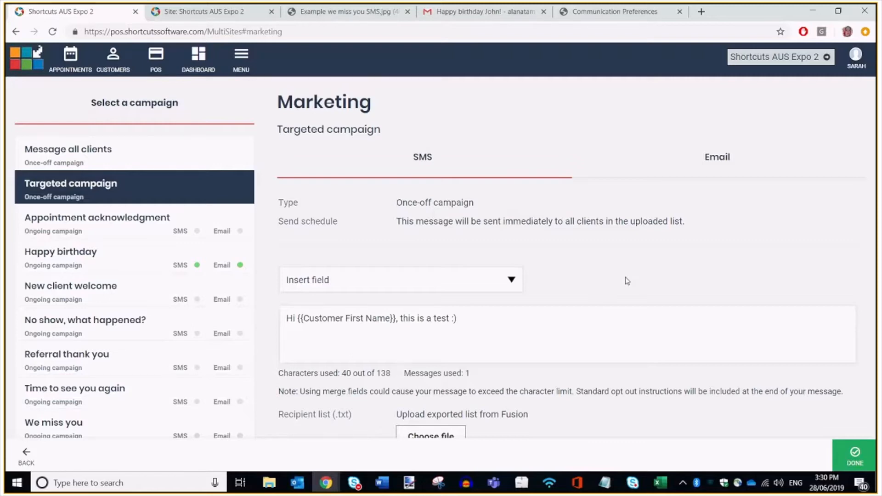
{"action": "scroll", "coordinate": [627, 282], "scroll_direction": "down", "scroll_amount": 1}
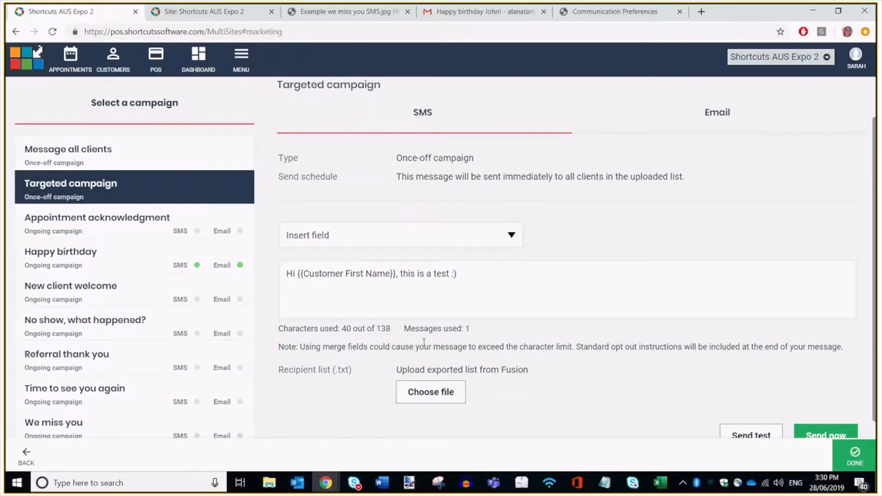
{"action": "left_click", "coordinate": [431, 392]}
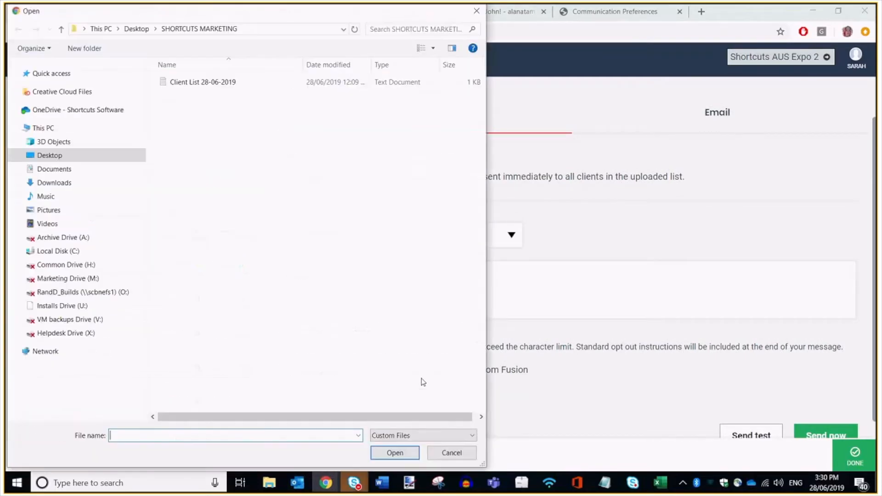
{"action": "left_click", "coordinate": [208, 84]}
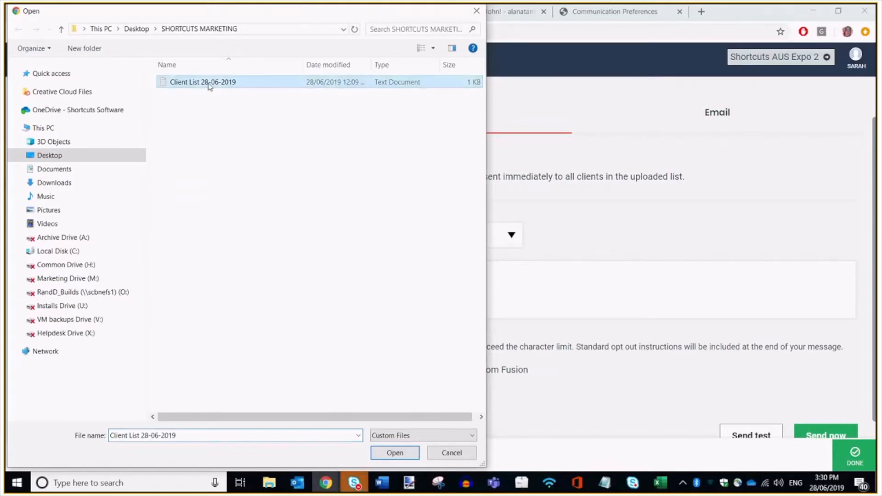
{"action": "left_click", "coordinate": [396, 453]}
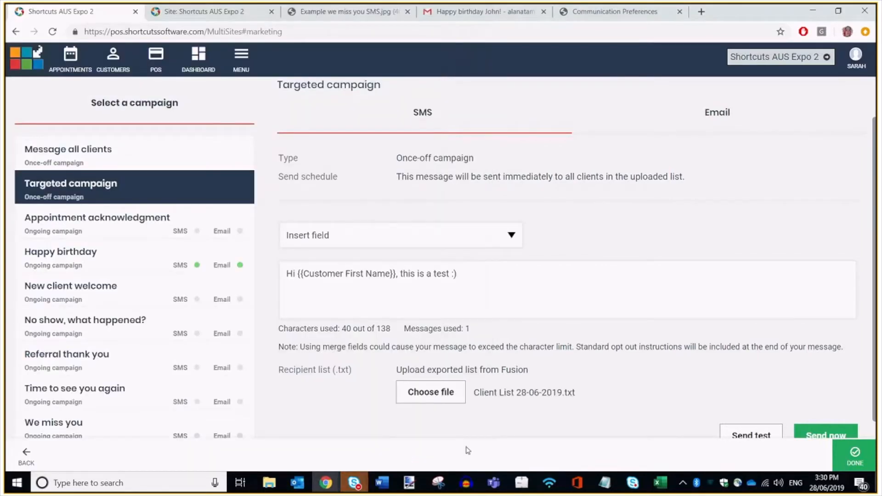
Step: Send the Targeted campaign SMS immediately to the clients in the uploaded list
{"action": "scroll", "coordinate": [776, 324], "scroll_direction": "down", "scroll_amount": 1}
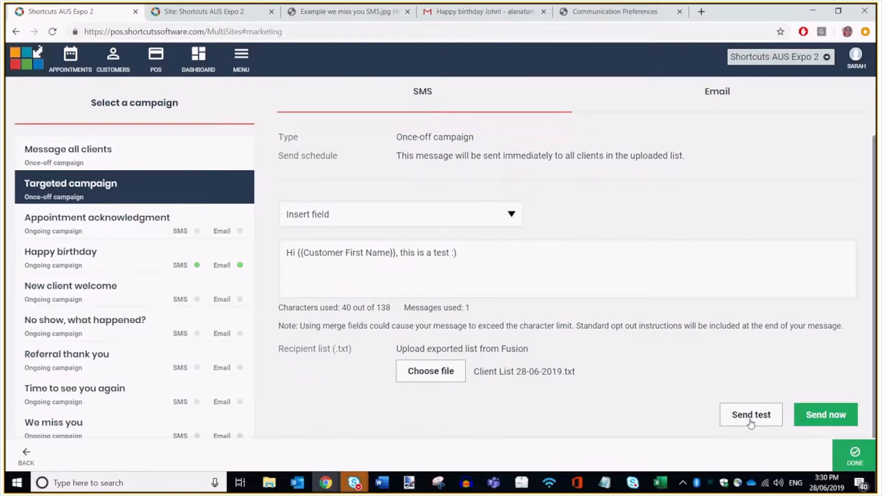
{"action": "left_click", "coordinate": [828, 420]}
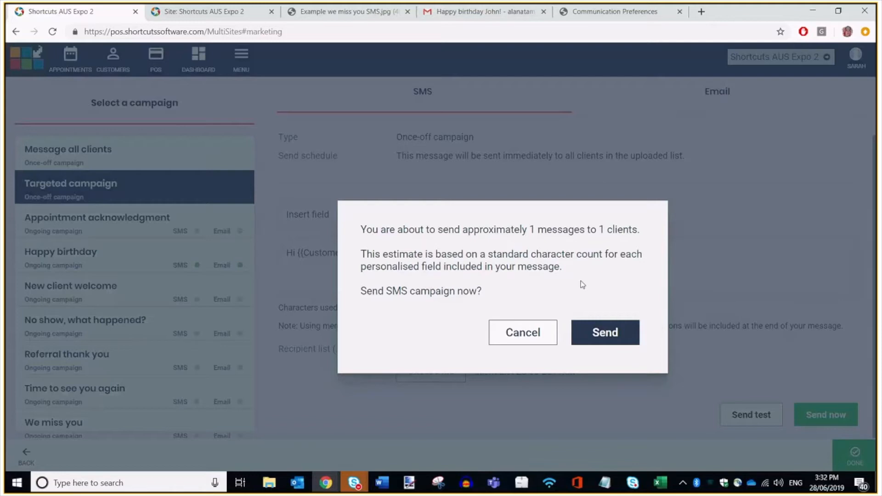
{"action": "left_click", "coordinate": [607, 339]}
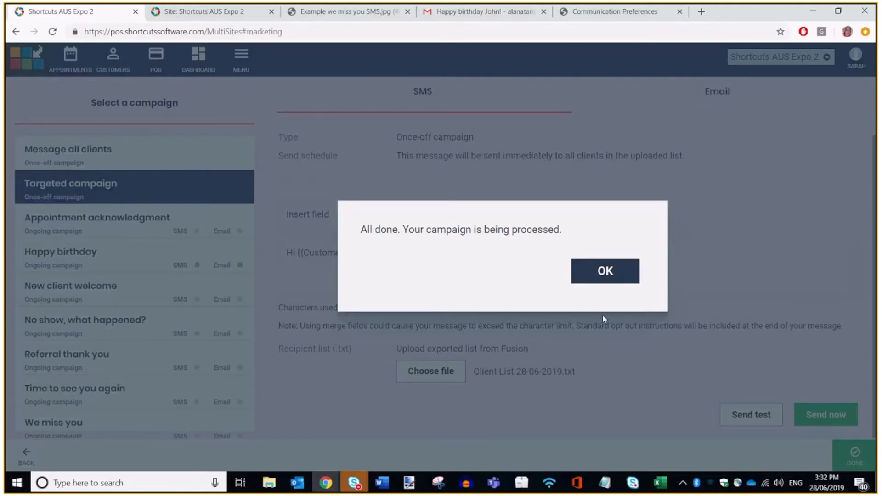
{"action": "left_click", "coordinate": [603, 315]}
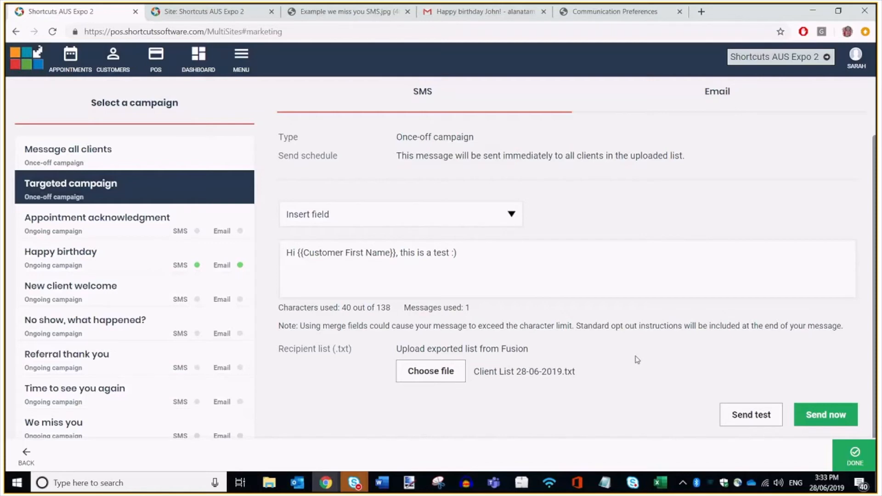
Step: Examine the example "we miss you" SMS and the received birthday email in Gmail, including its offer, booking and unsubscribe links
{"action": "left_click", "coordinate": [341, 14]}
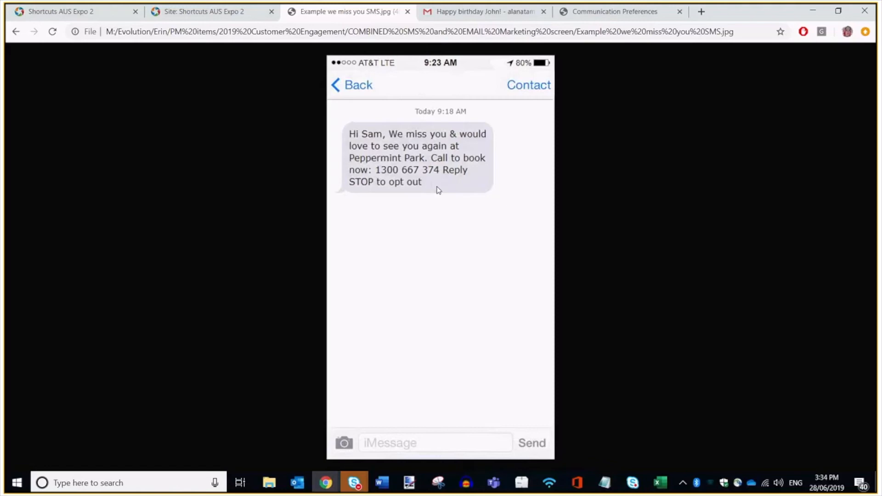
{"action": "left_click", "coordinate": [471, 13]}
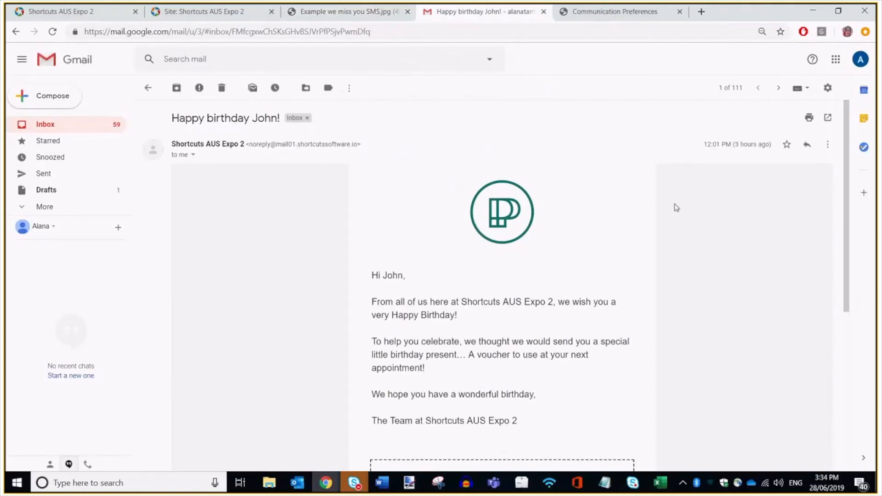
{"action": "scroll", "coordinate": [711, 205], "scroll_direction": "down", "scroll_amount": 1}
{"action": "scroll", "coordinate": [711, 206], "scroll_direction": "down", "scroll_amount": 5}
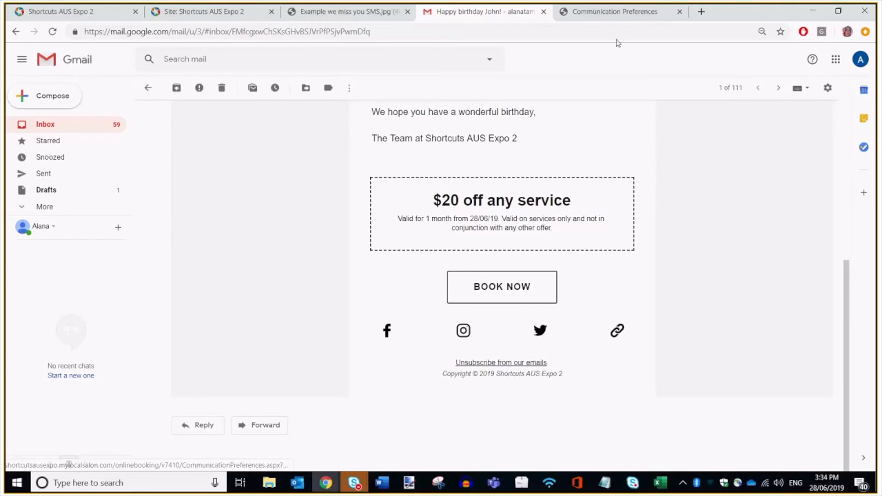
Step: Review the client communication preferences page, from the marketing options through to the update option
{"action": "left_click", "coordinate": [616, 13]}
{"action": "scroll", "coordinate": [748, 141], "scroll_direction": "down", "scroll_amount": 2}
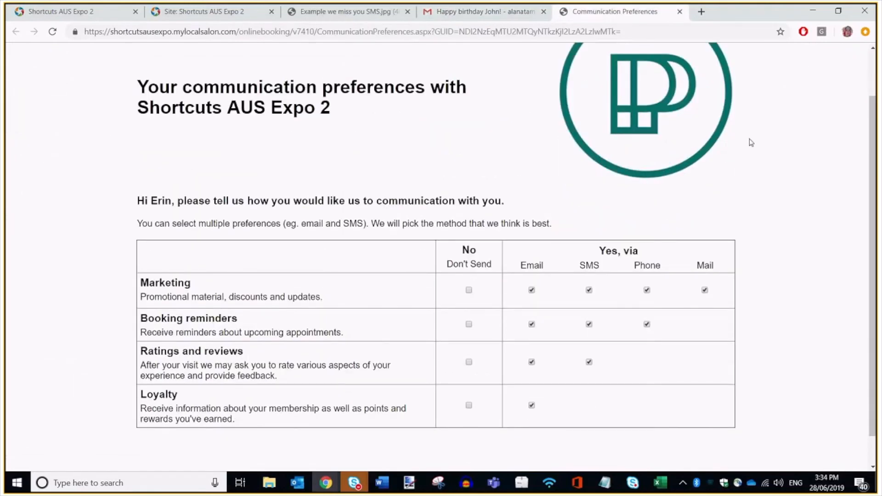
{"action": "scroll", "coordinate": [781, 188], "scroll_direction": "down", "scroll_amount": 1}
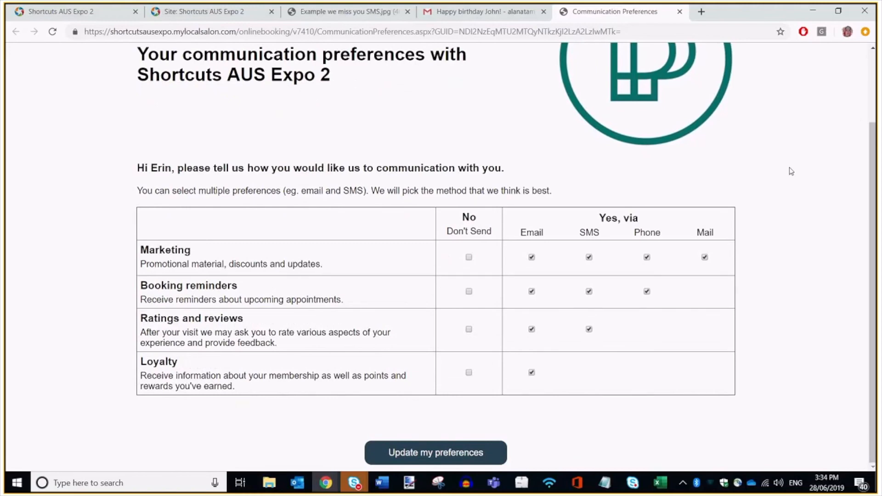